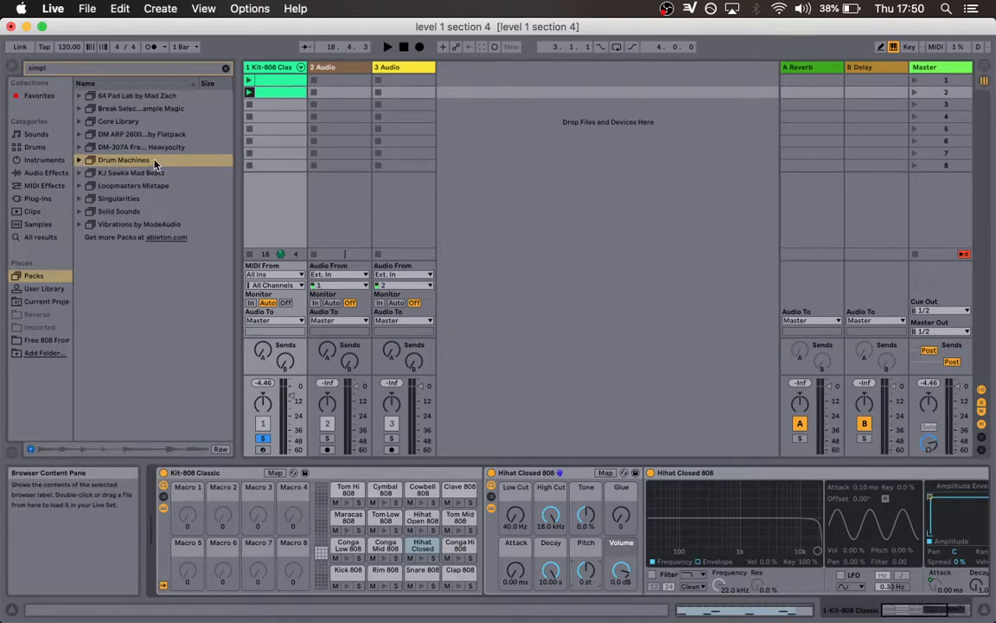
# - Load 808 Core Kit from the Drums category onto the first track in place of Kit-808 Classic, and undo that swap
pyautogui.click(80, 160)
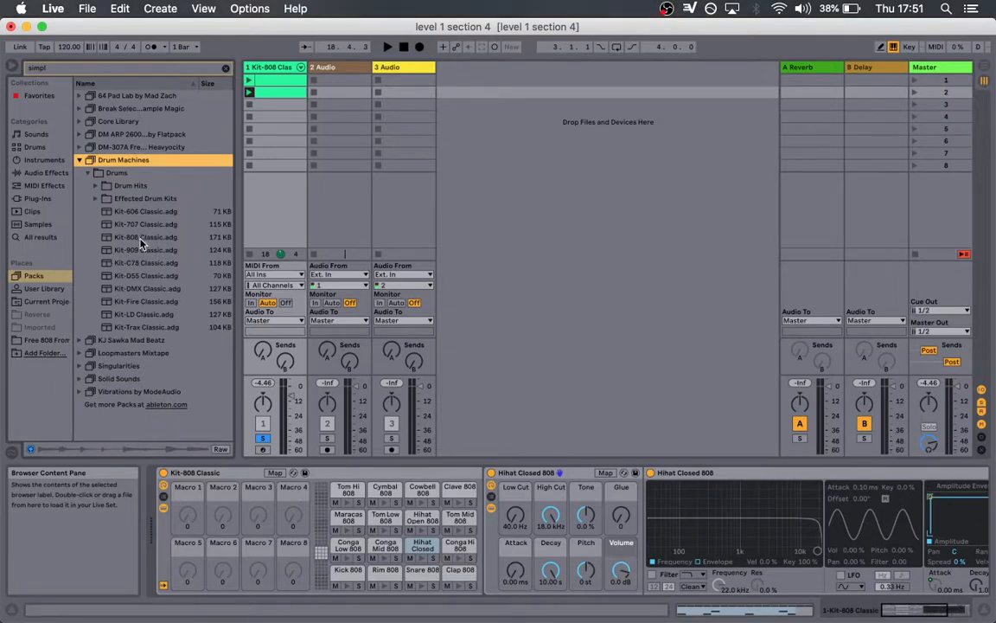
pyautogui.click(80, 161)
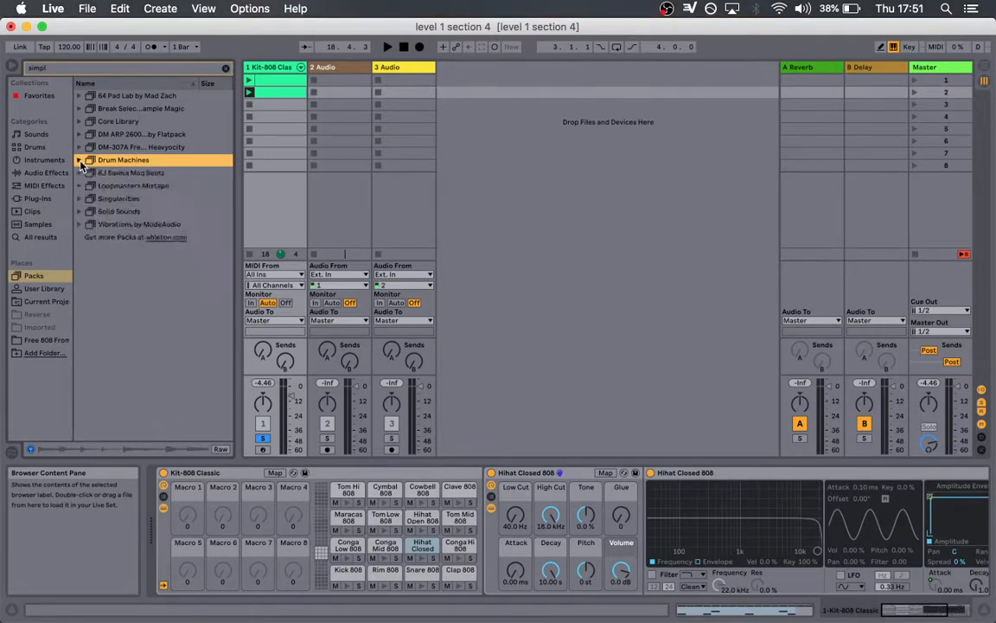
pyautogui.click(35, 148)
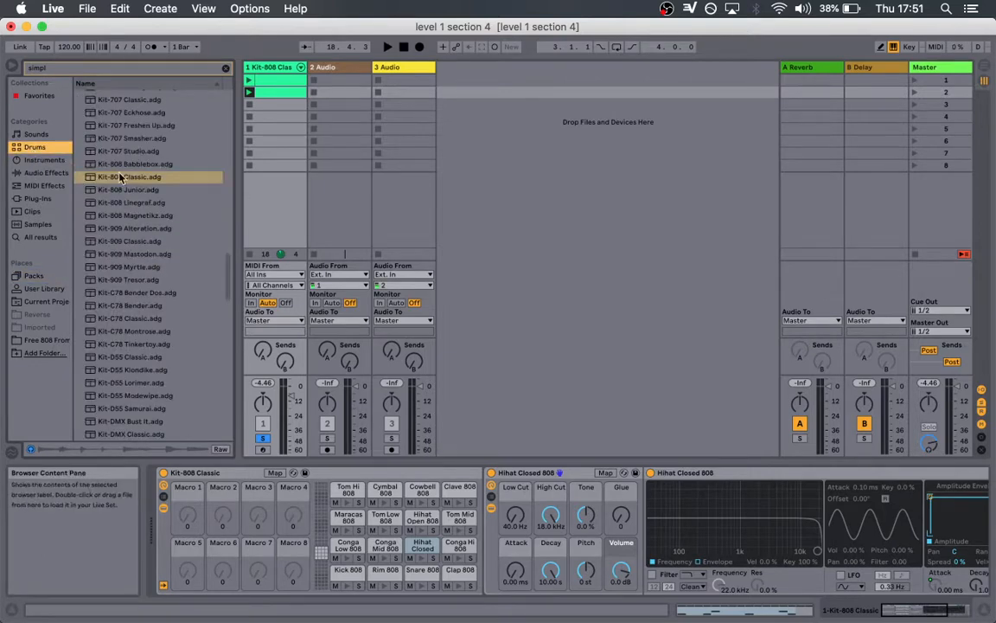
pyautogui.scroll(15, 107, 154)
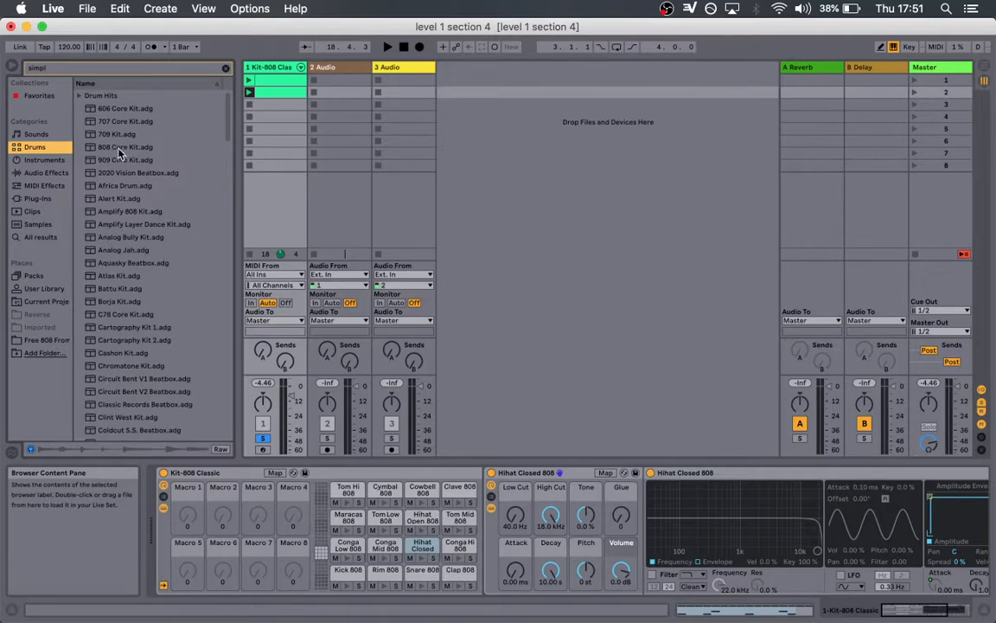
pyautogui.click(121, 149)
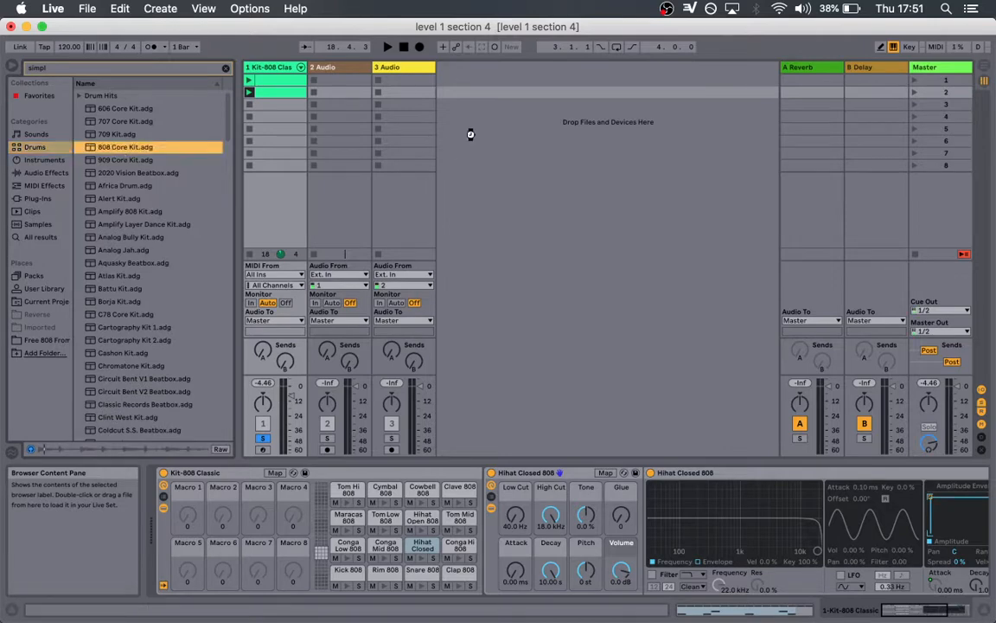
pyautogui.press('Return')
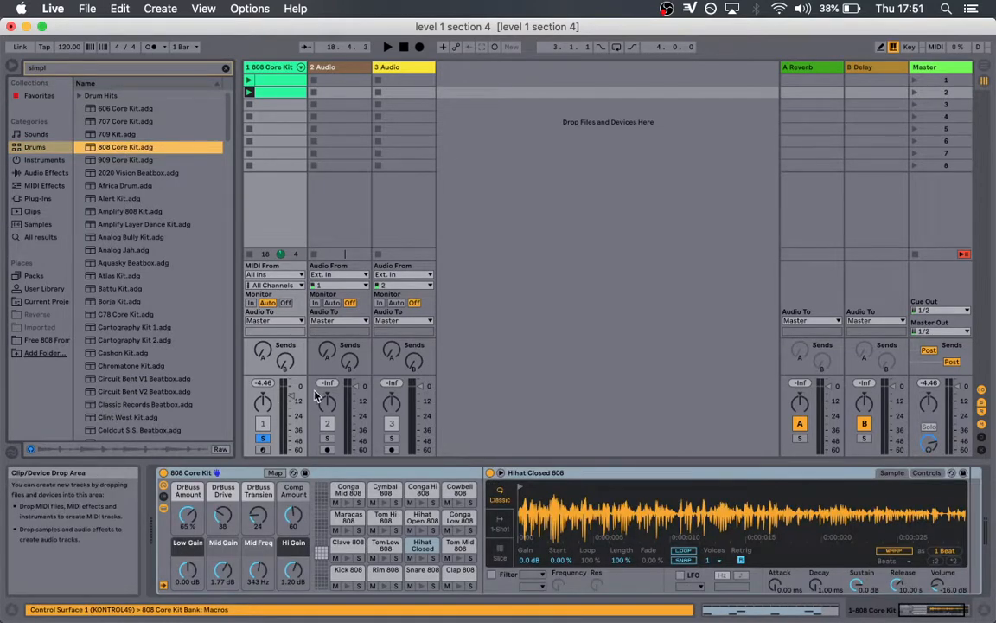
pyautogui.click(569, 232)
pyautogui.press('super+z')
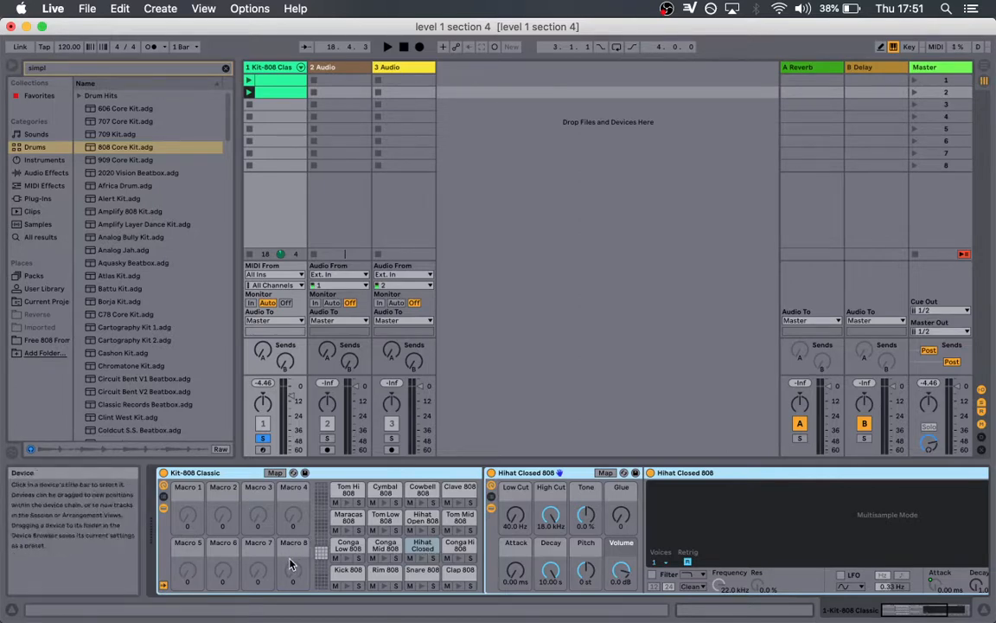
# - Examine the Kit-808 Classic rack's mappable parameters and the device chain inside the Hihat Closed 808 pad
pyautogui.click(275, 473)
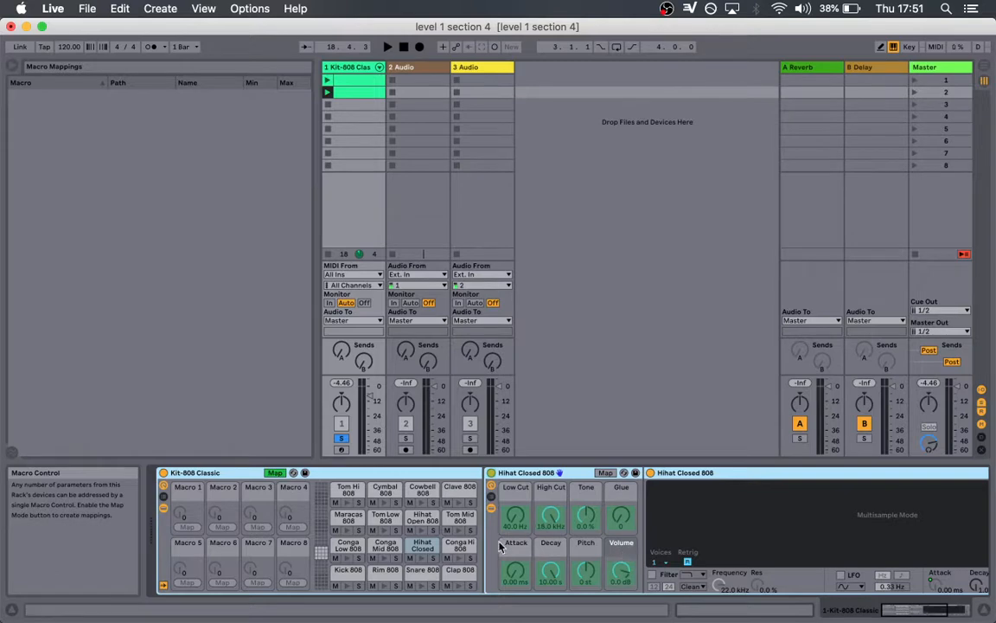
pyautogui.hscroll(5, 569, 541)
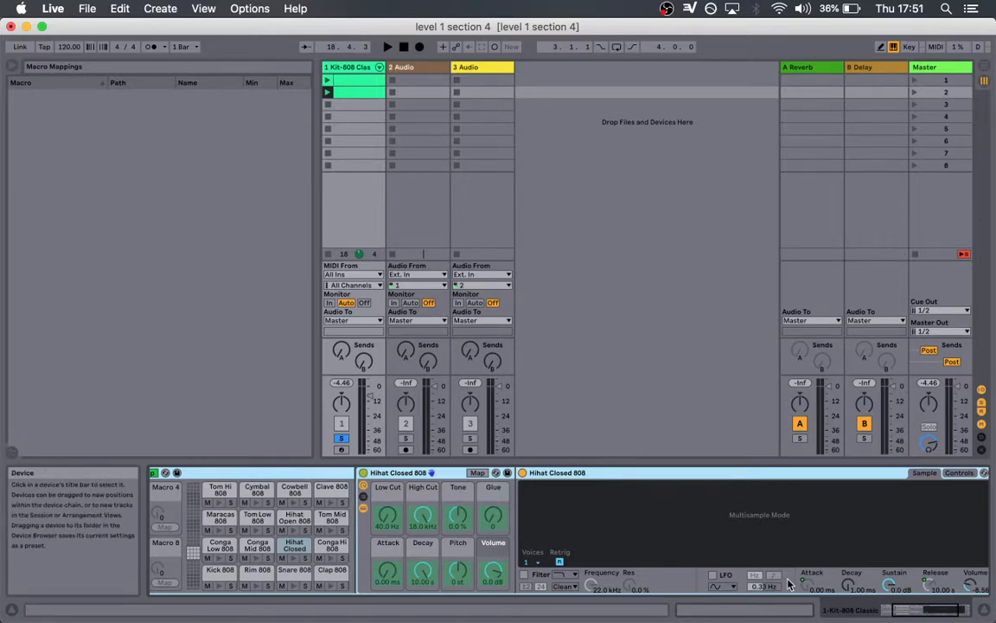
pyautogui.hscroll(-3, 411, 554)
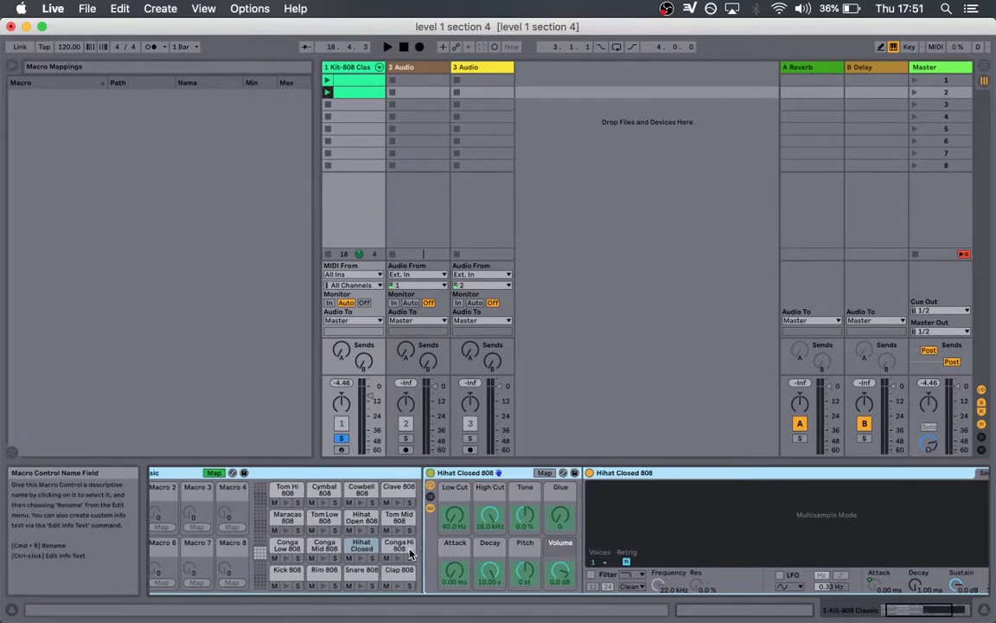
pyautogui.click(225, 473)
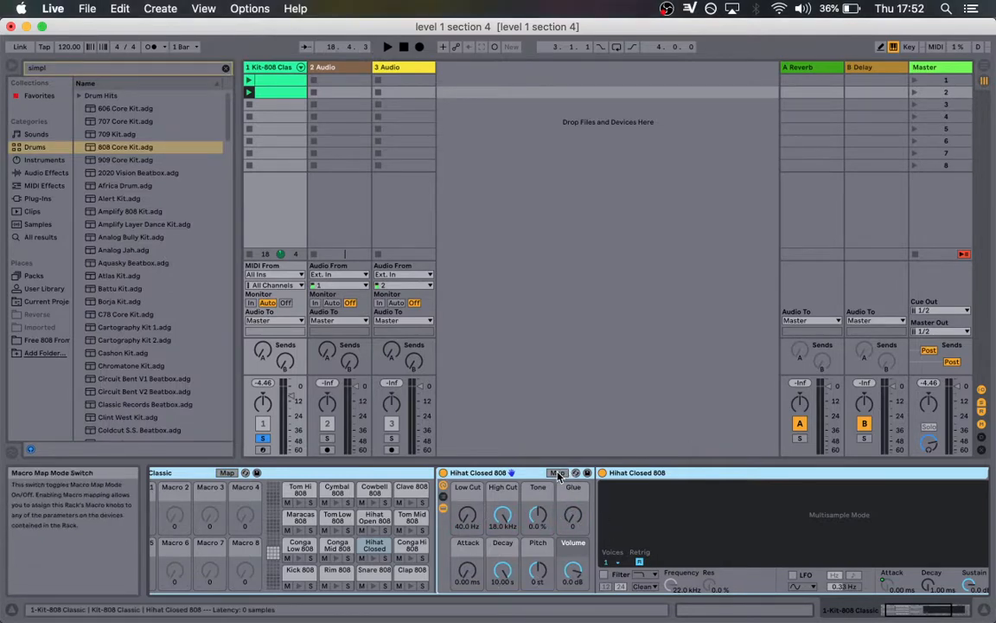
pyautogui.hscroll(4, 523, 535)
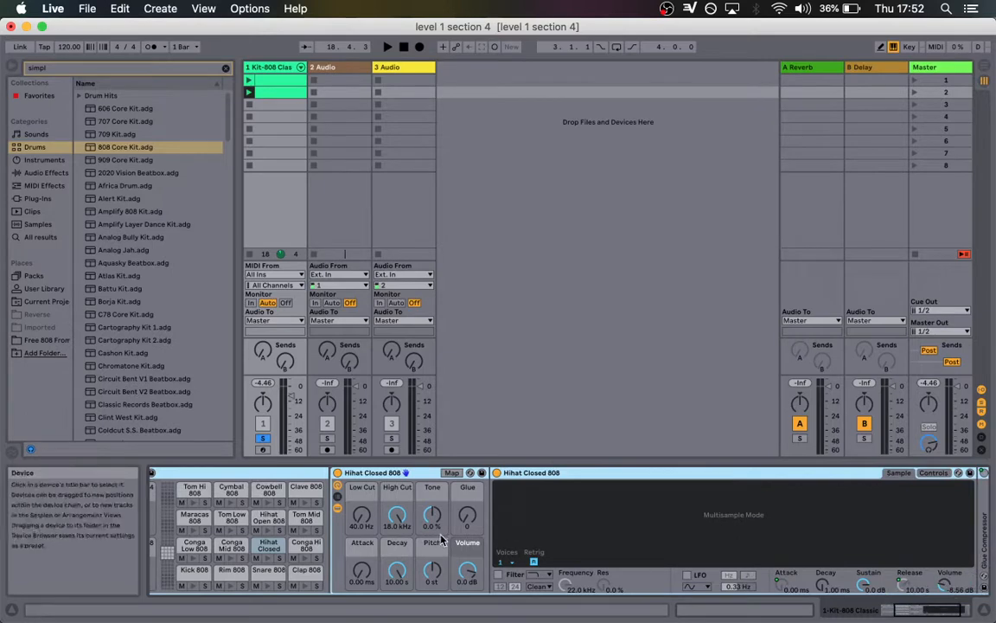
pyautogui.hscroll(-6, 203, 521)
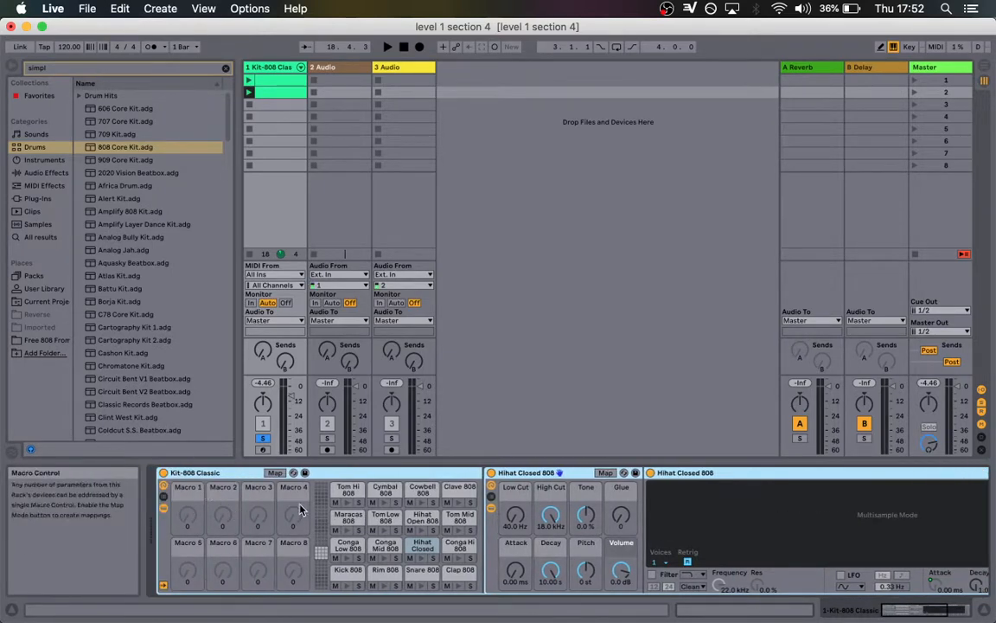
pyautogui.hscroll(4, 485, 523)
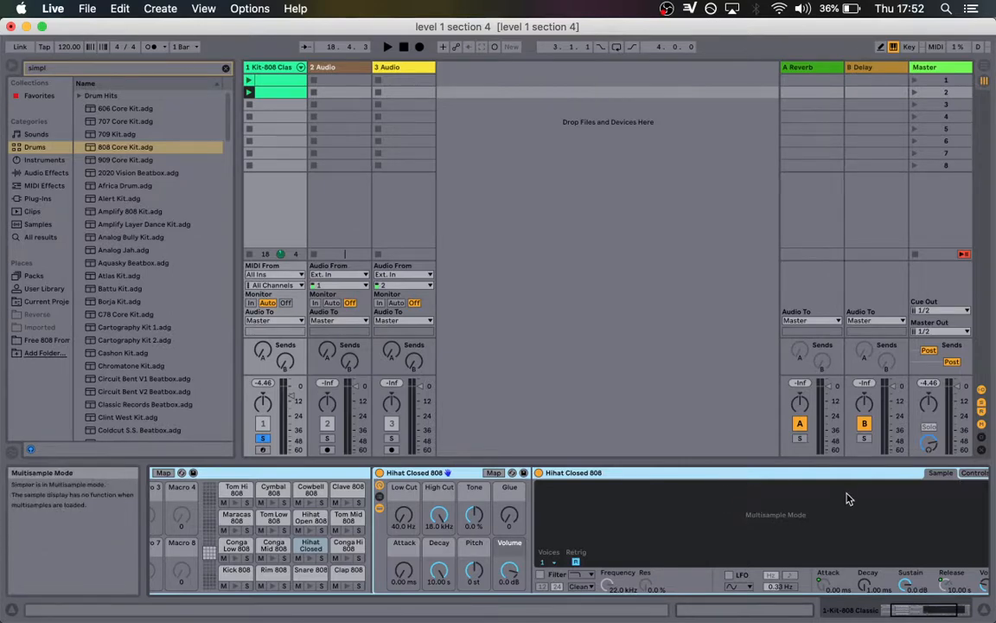
# - Show the Hihat Closed 808 sampler's controls and remove the Attack macro's mapping to Volume Envelope Attack Time
pyautogui.click(972, 475)
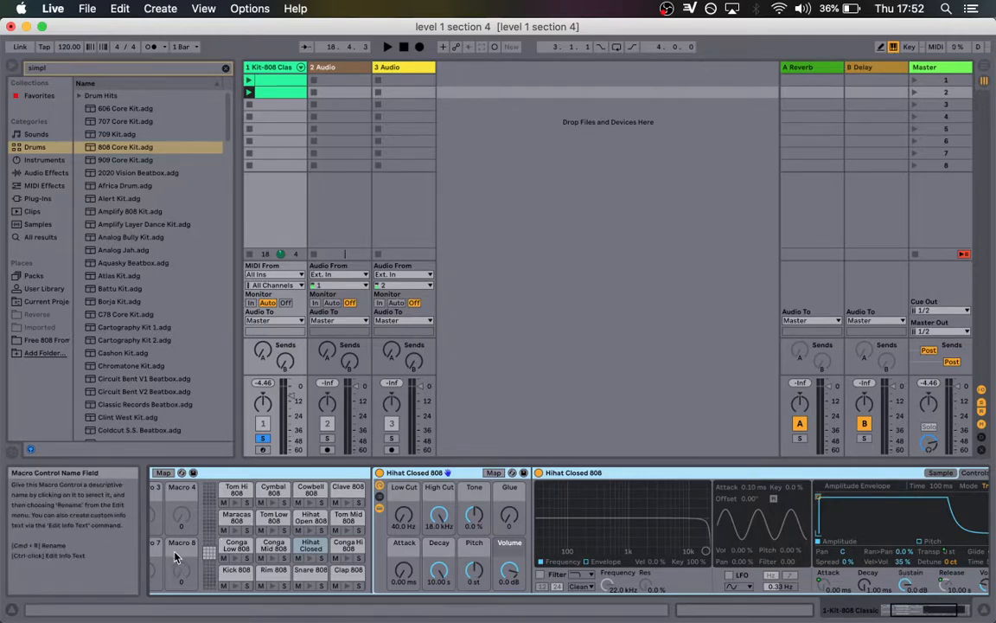
pyautogui.rightClick(409, 552)
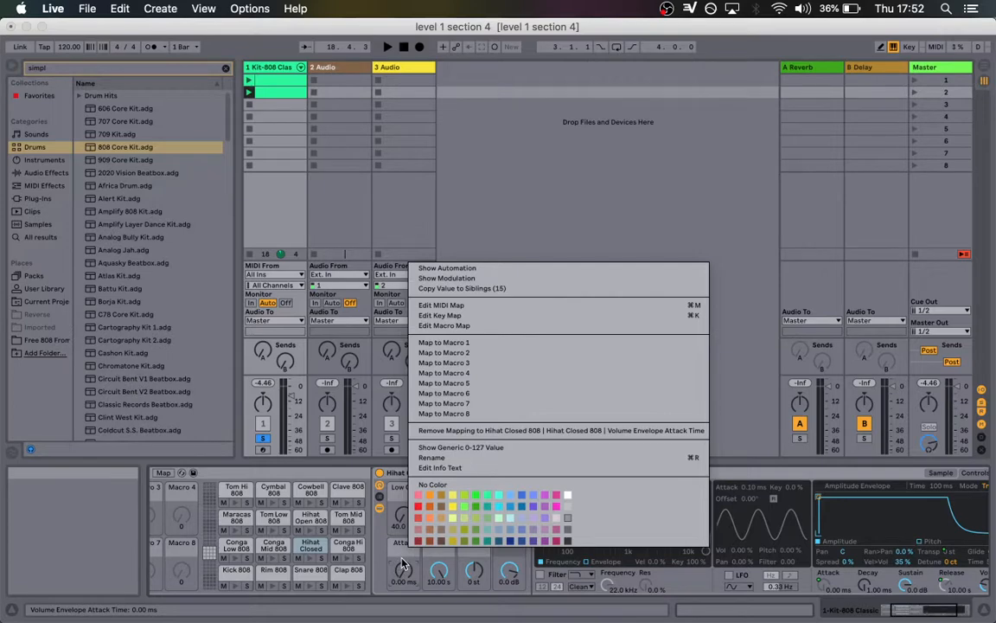
pyautogui.click(402, 564)
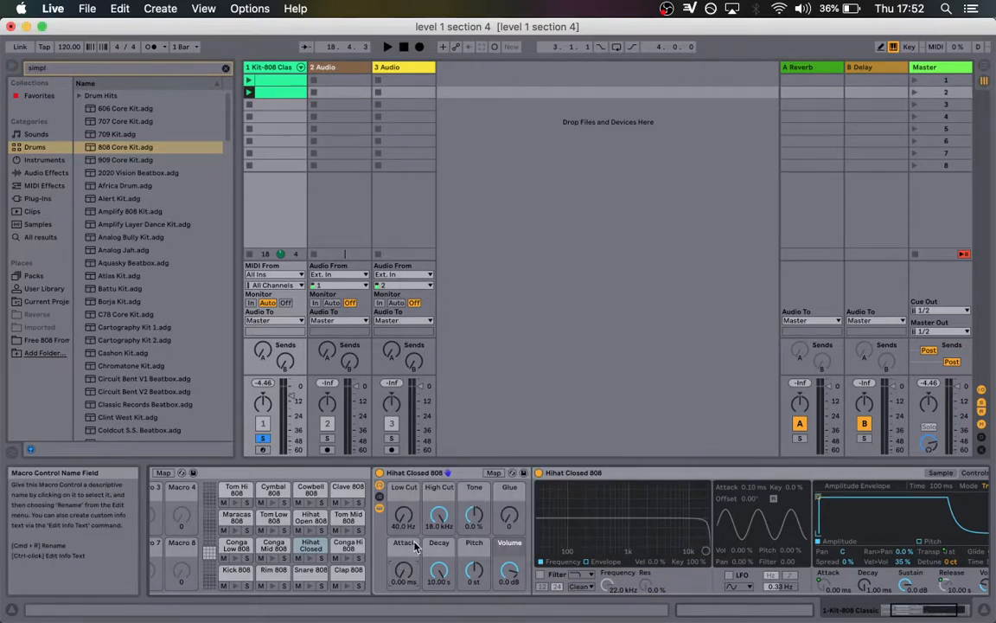
pyautogui.rightClick(408, 555)
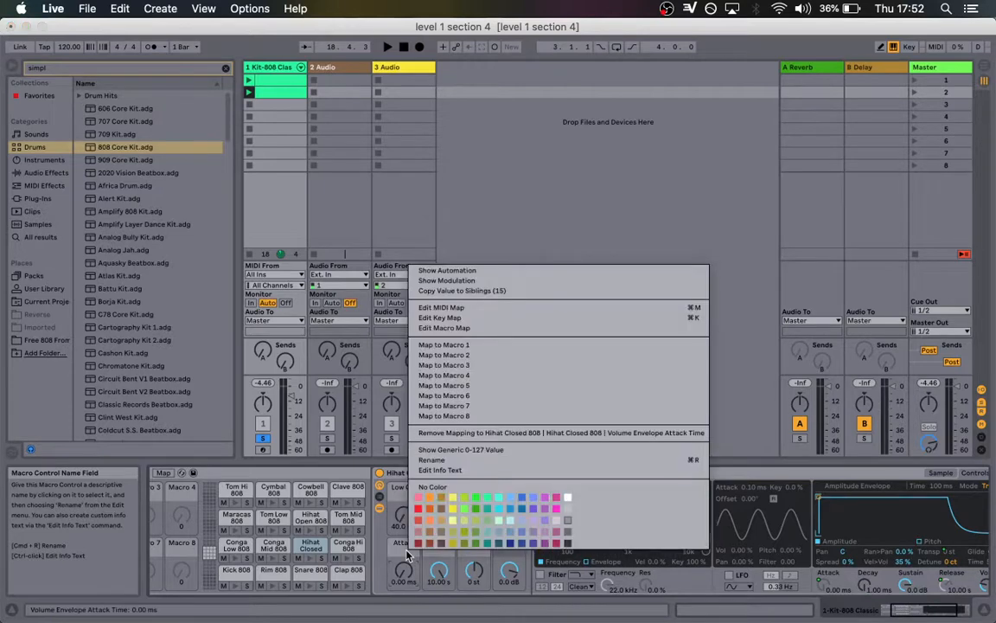
pyautogui.click(476, 434)
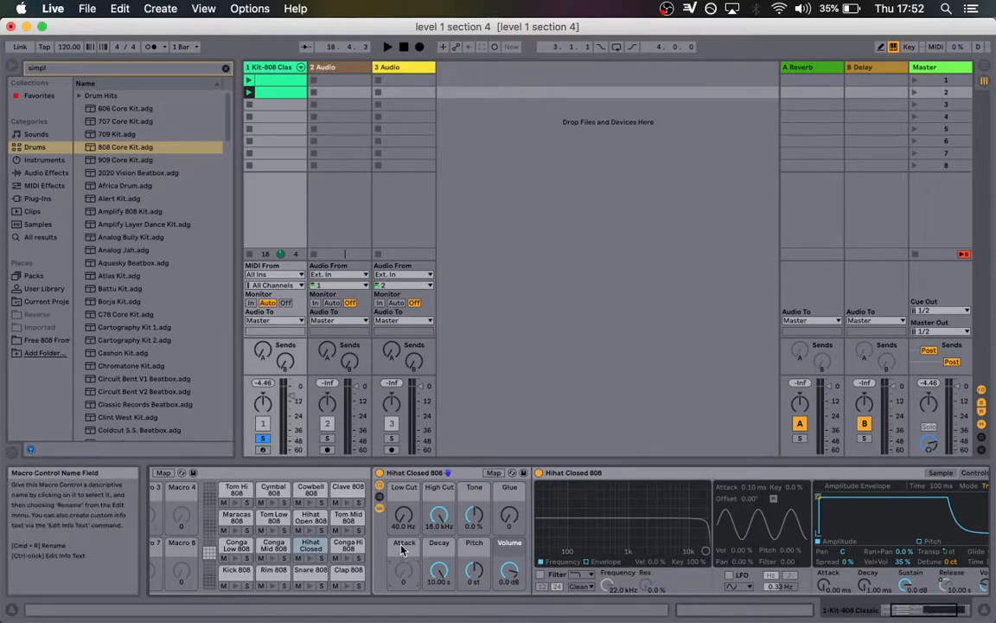
# - Map the sampler's velocity-to-volume amount to the hi-hat rack's freed Attack macro and rename the macro Velocity Sens
pyautogui.click(492, 473)
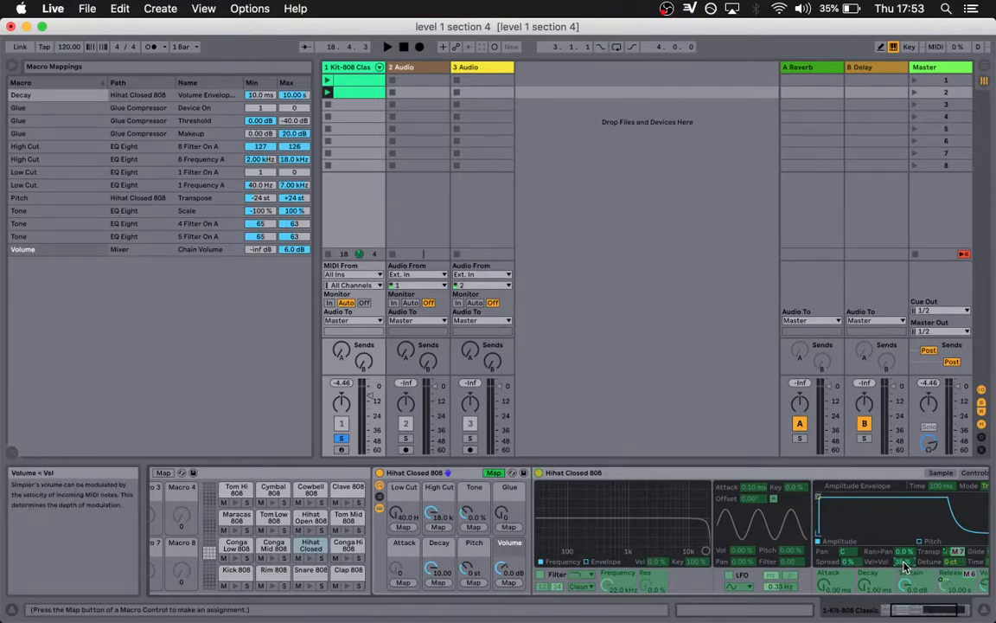
pyautogui.click(404, 583)
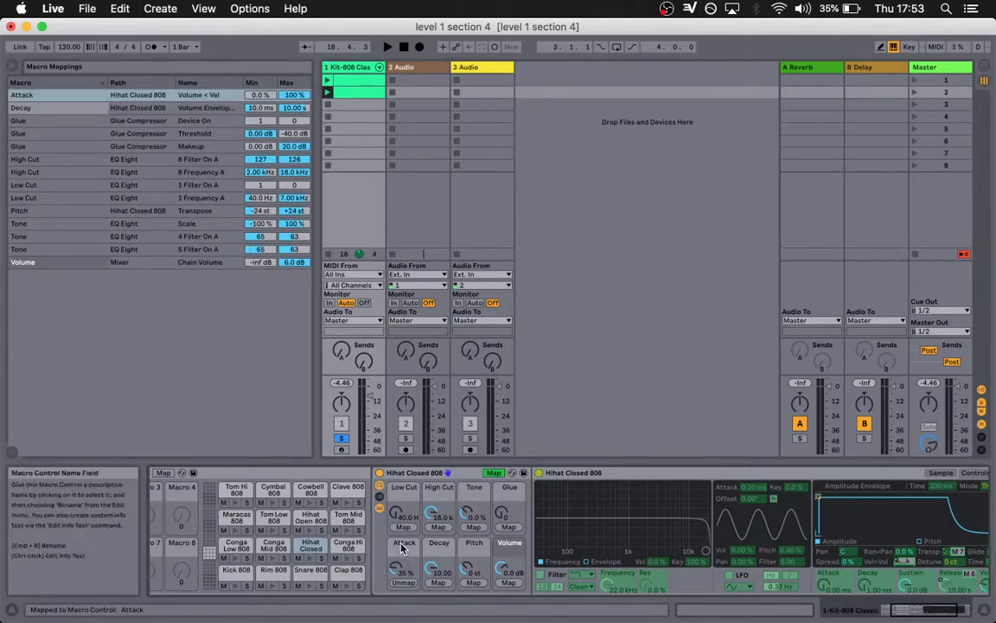
pyautogui.rightClick(402, 546)
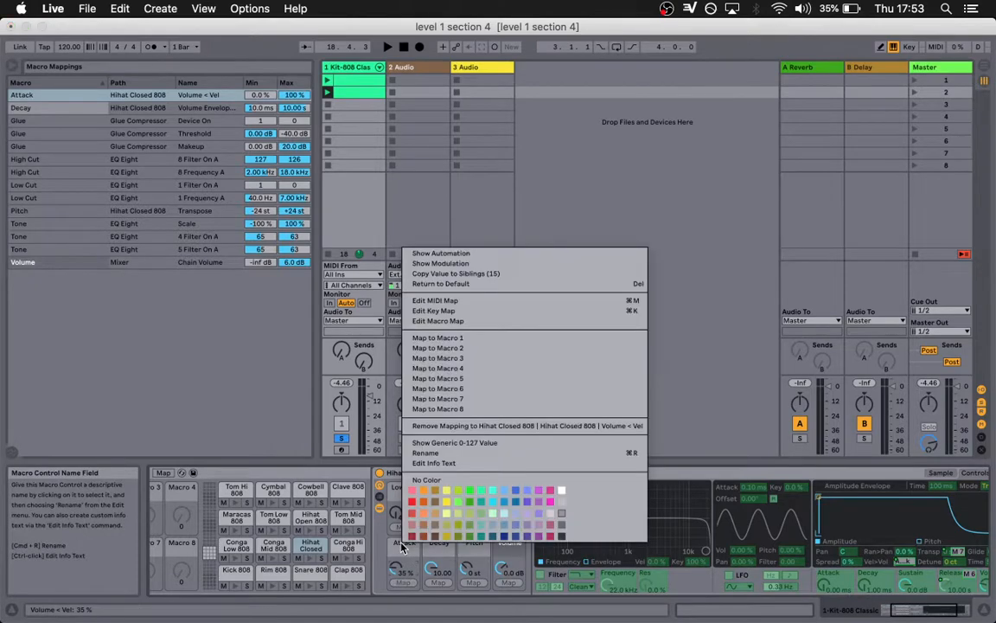
pyautogui.click(484, 457)
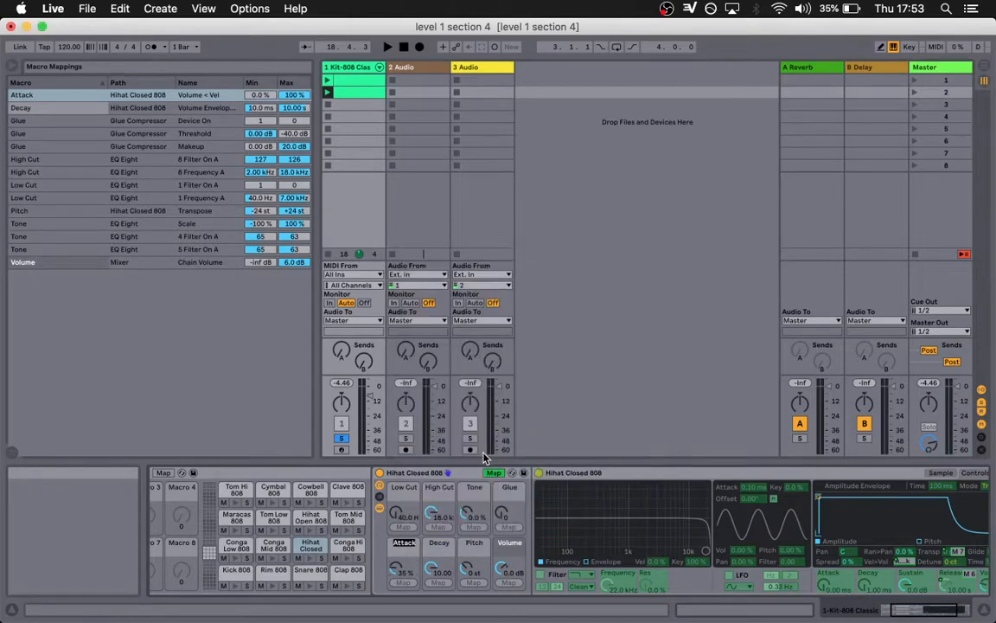
pyautogui.write('Velocity')
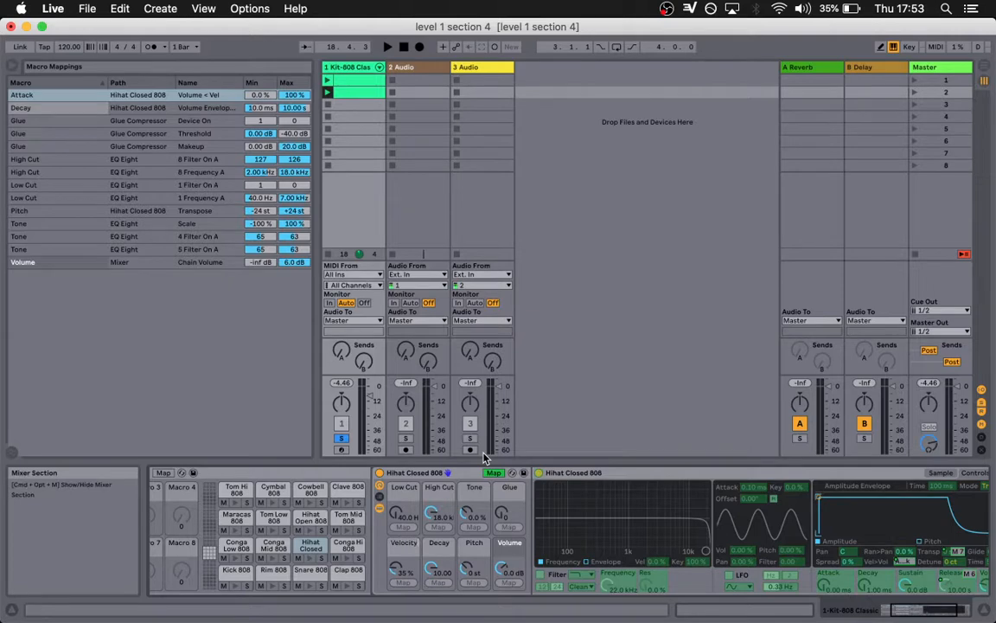
pyautogui.press('Return')
# - Show the hi-hat rack's Velocity Sens macro as a generic 0-127 value and leave the rack's macro mapping mode
pyautogui.rightClick(409, 568)
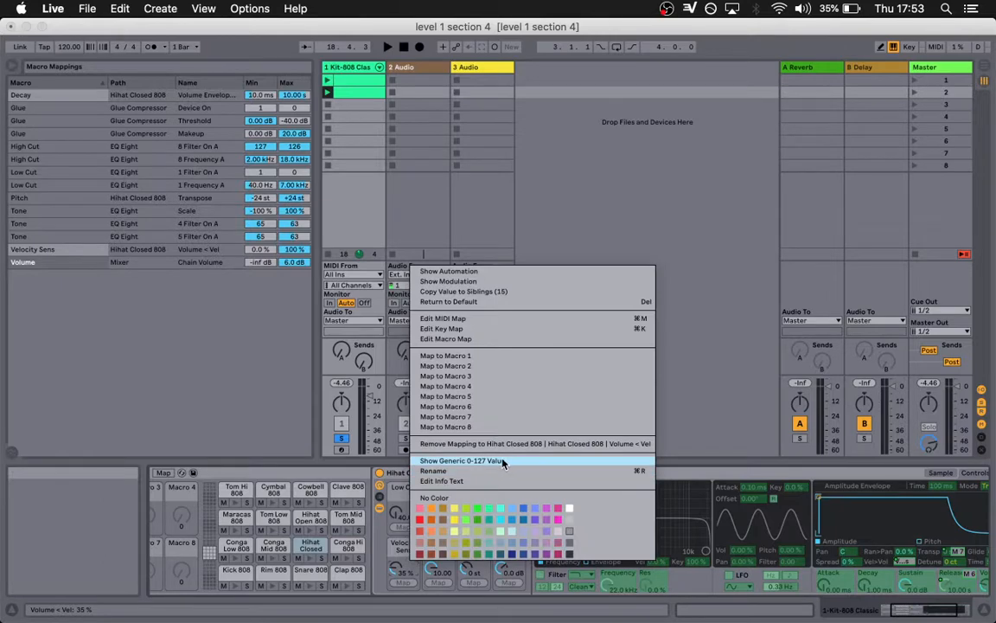
pyautogui.click(503, 461)
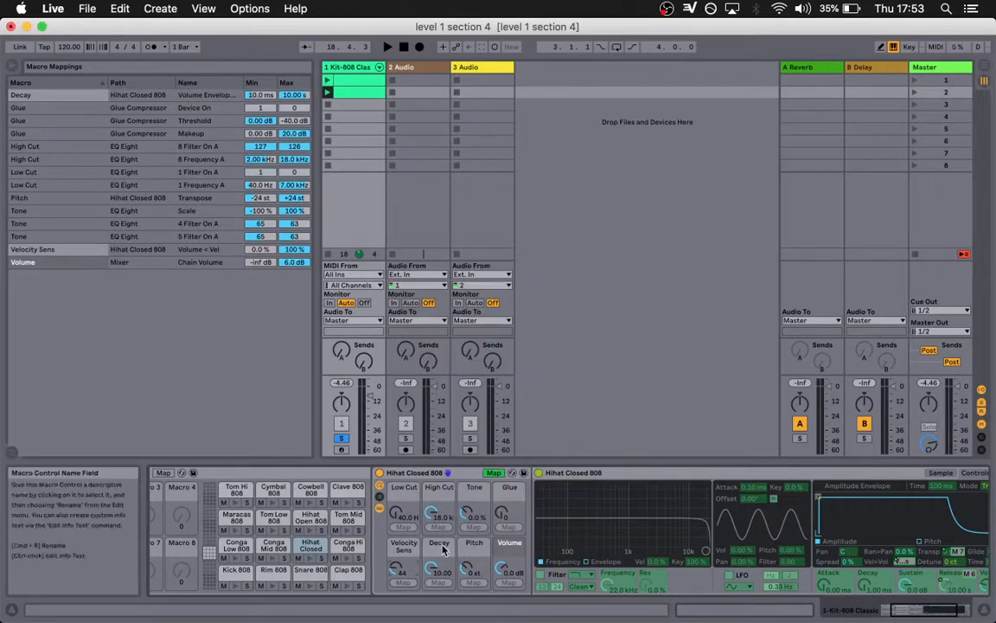
pyautogui.hscroll(-3, 406, 556)
pyautogui.hscroll(-2, 416, 554)
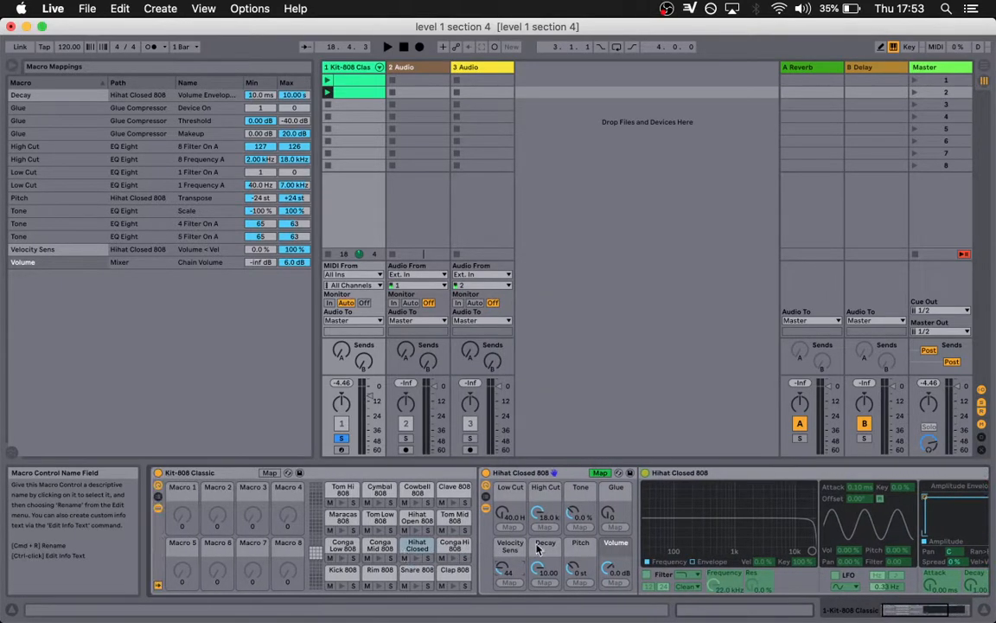
pyautogui.hscroll(-2, 554, 510)
pyautogui.click(611, 473)
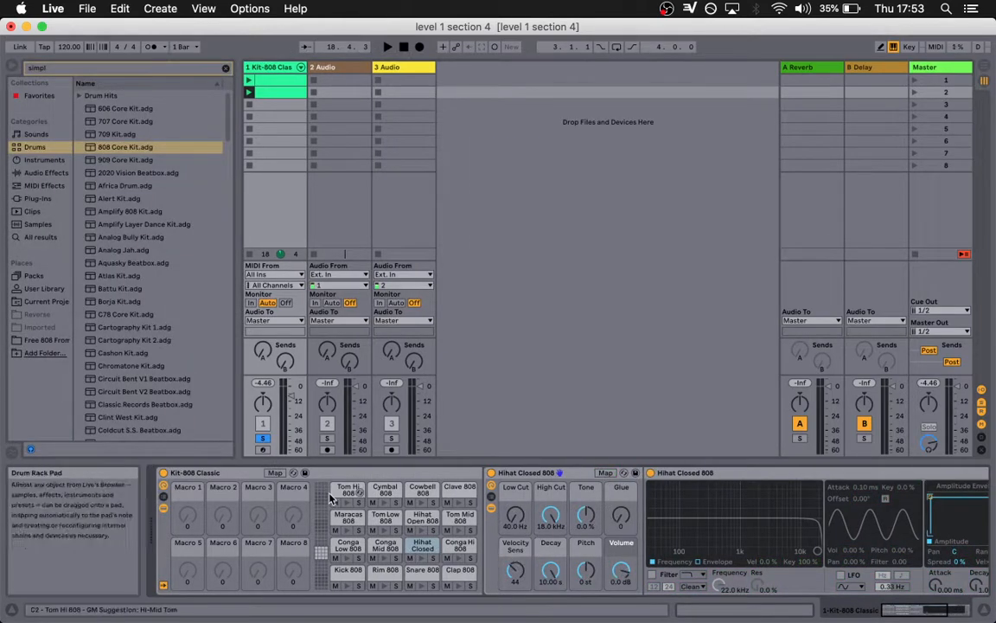
# - Map the hi-hat's Velocity Sens macro to Macro 8 of the Kit-808 Classic rack and reset the transport to the start
pyautogui.click(275, 473)
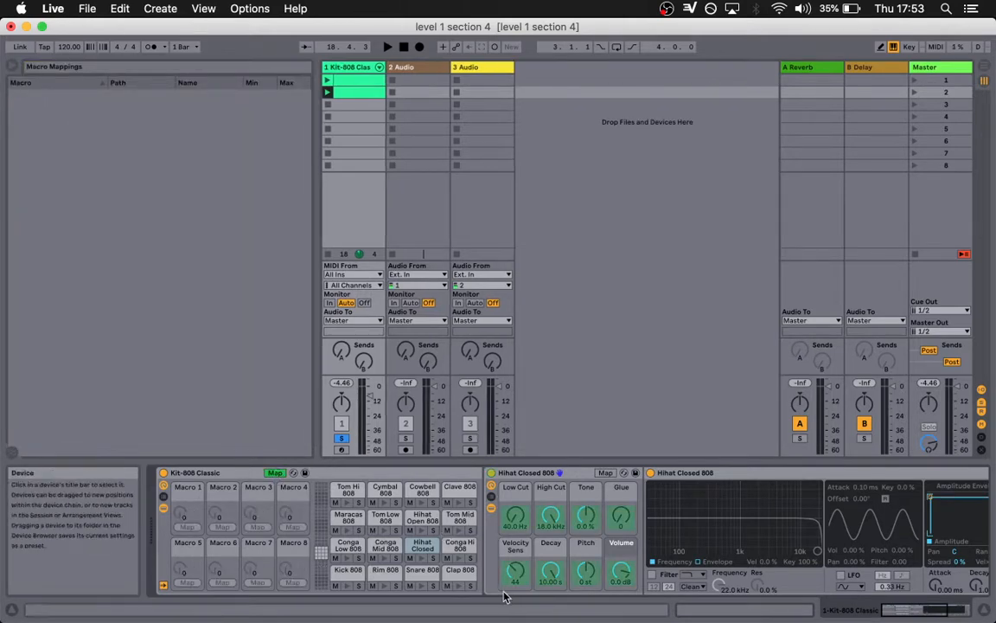
pyautogui.click(292, 582)
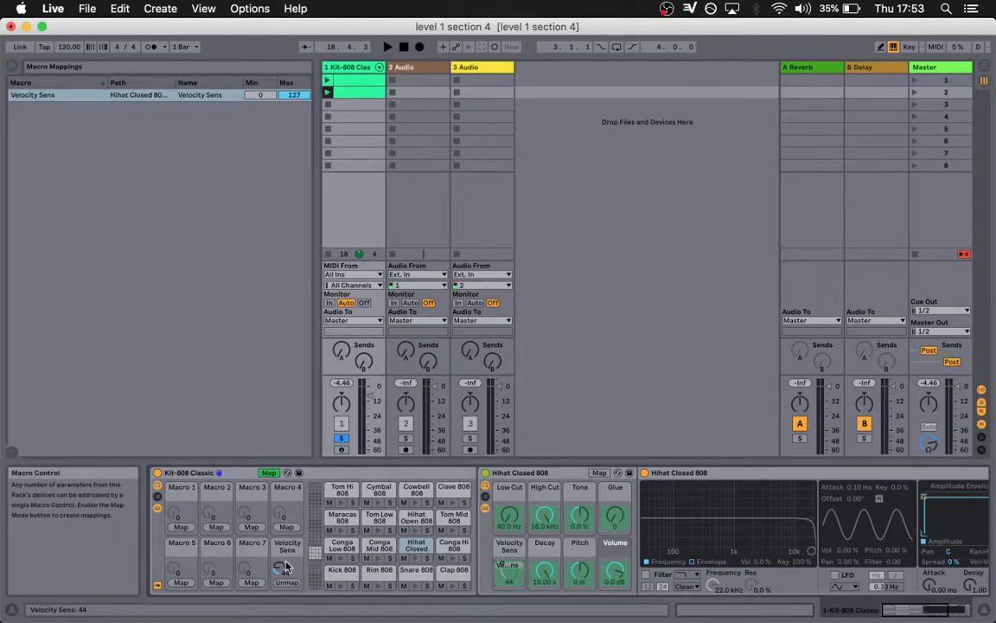
pyautogui.moveTo(516, 616)
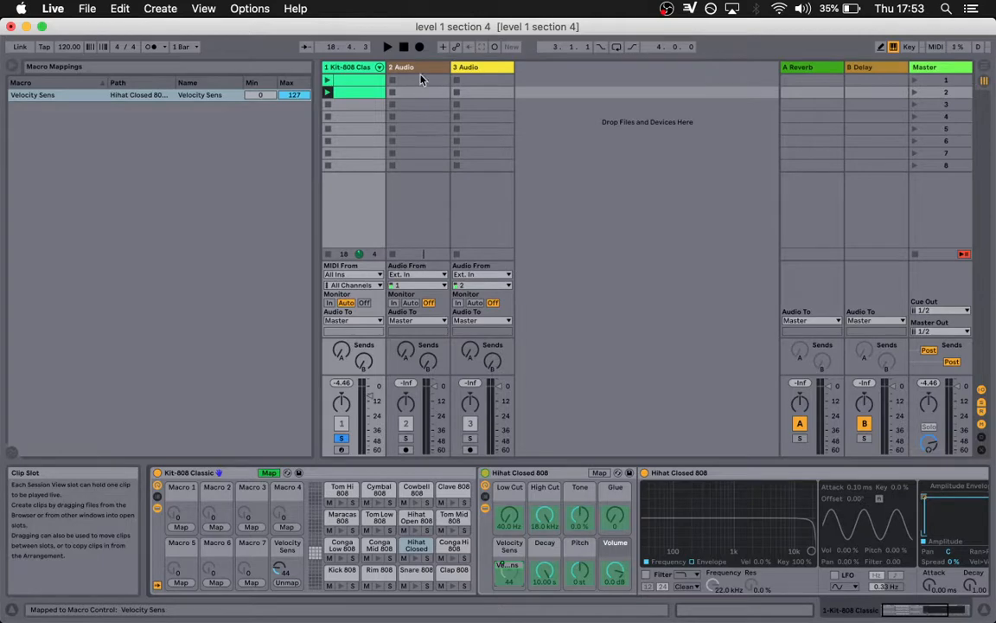
pyautogui.click(405, 50)
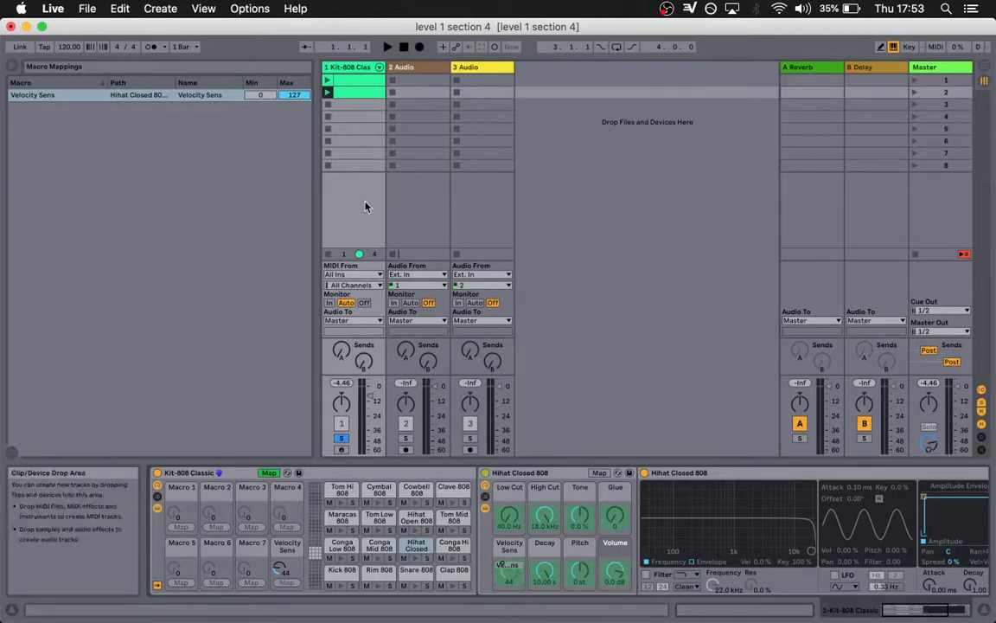
pyautogui.click(269, 472)
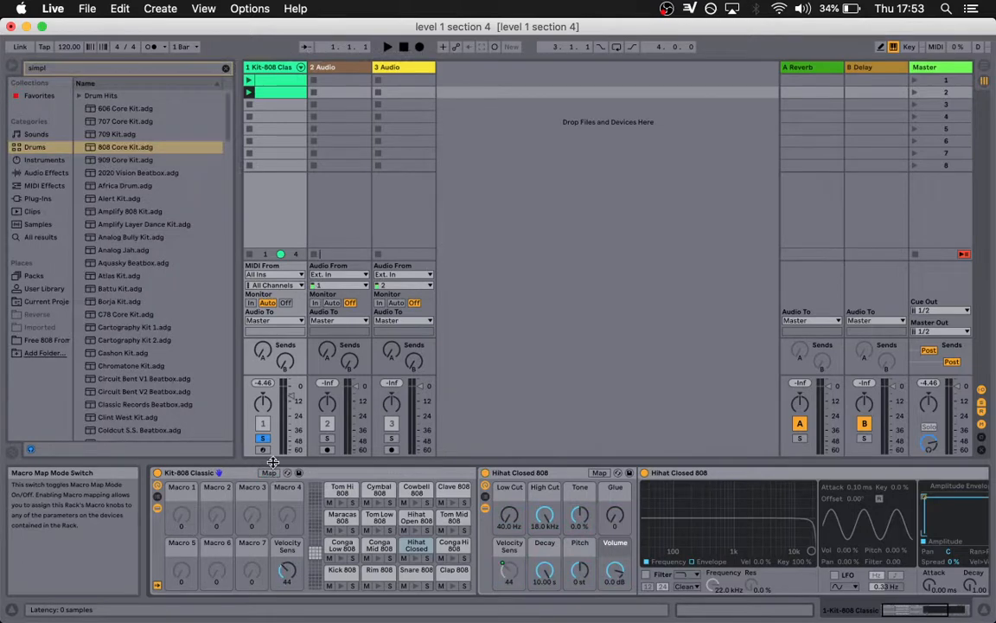
# - Play the beat while sweeping the kit rack's Velocity Sens macro down, up to 127 and back to 66
pyautogui.click(388, 48)
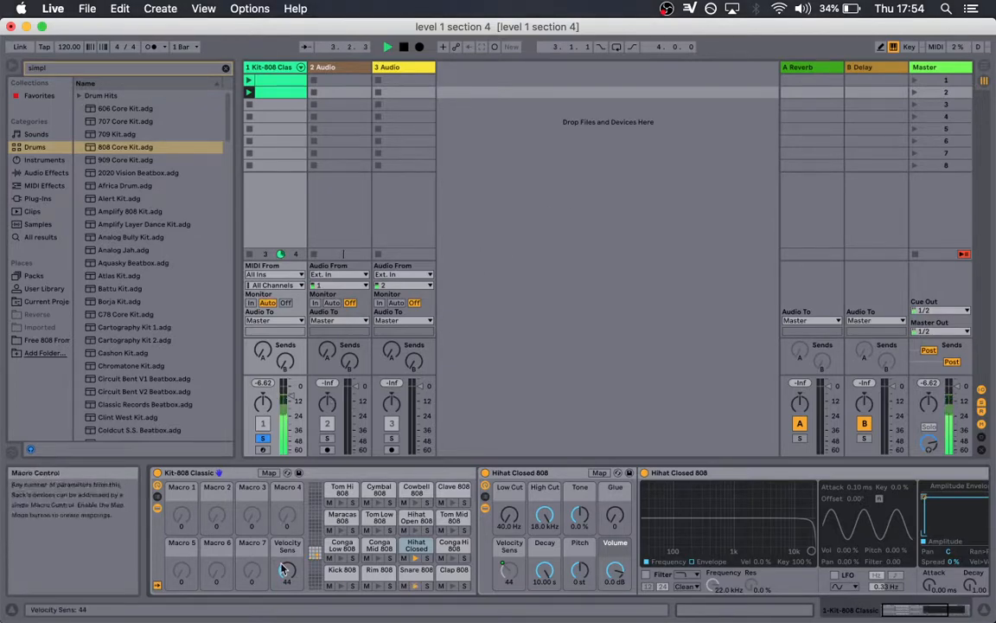
pyautogui.moveTo(287, 571); pyautogui.dragTo(287, 605)
pyautogui.moveTo(288, 571); pyautogui.dragTo(287, 516)
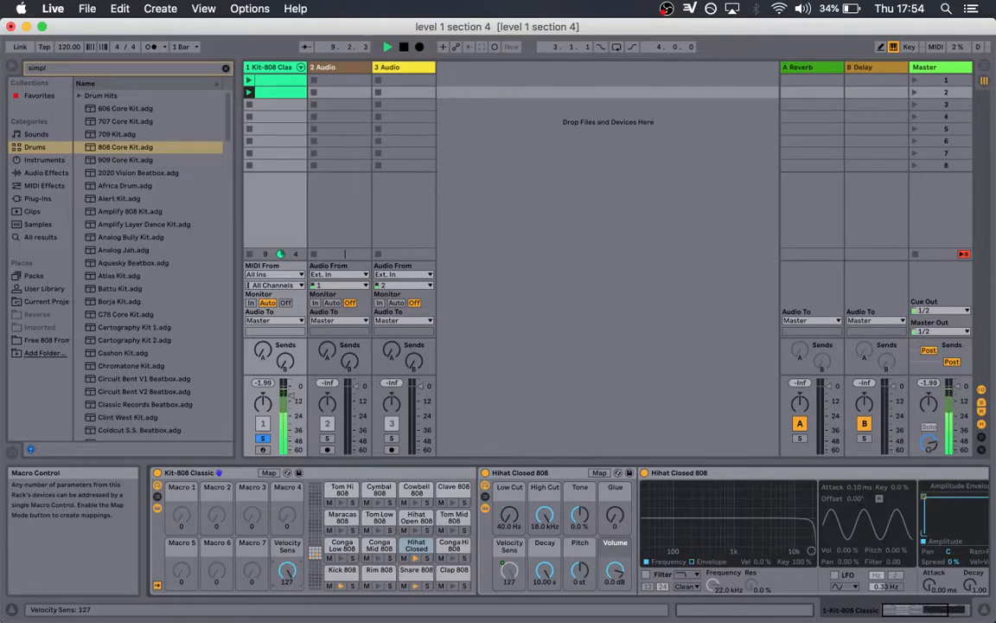
pyautogui.moveTo(288, 516); pyautogui.dragTo(289, 573)
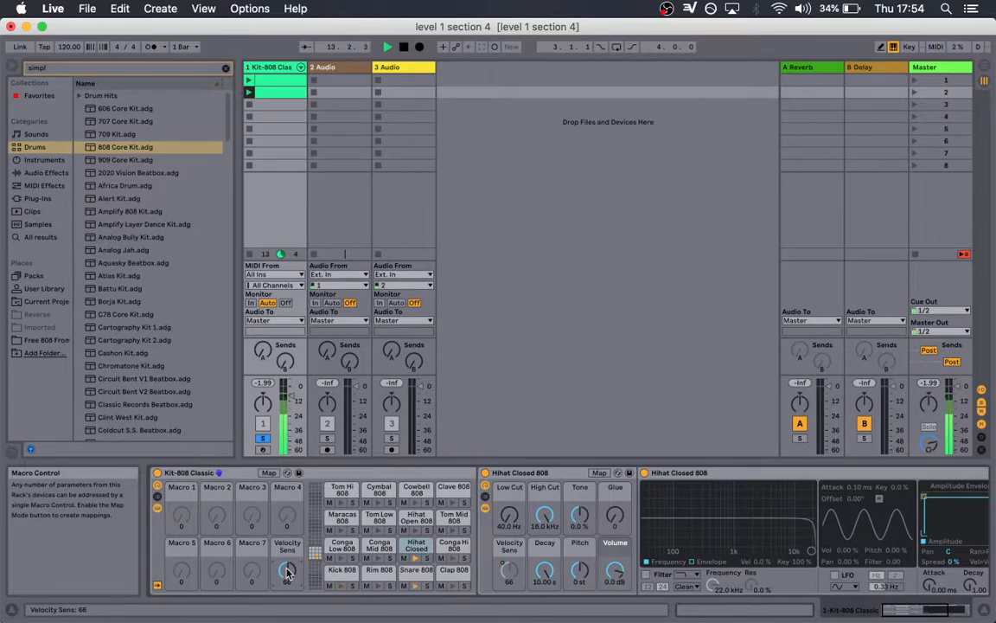